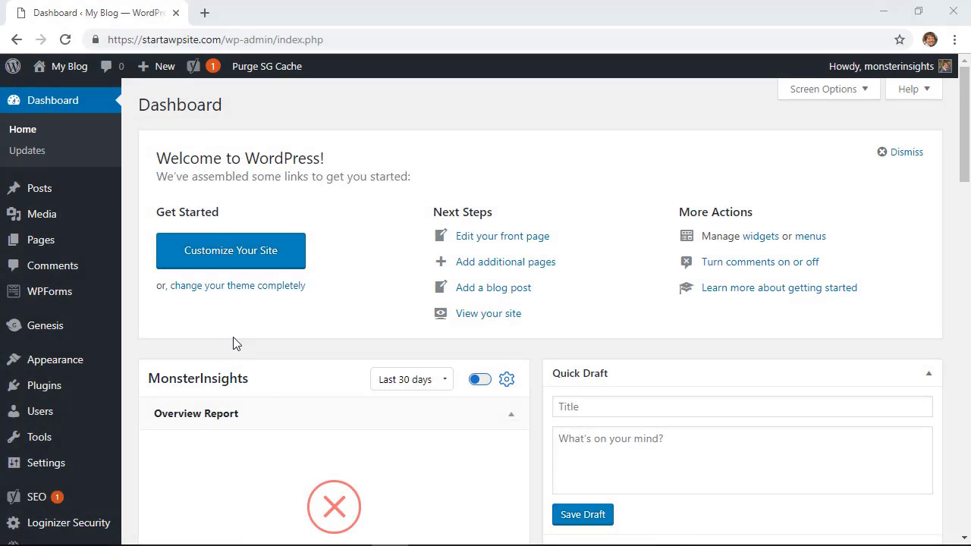
Search the WordPress plugin directory for 'age gate'.
{"action": "mouse_move", "coordinate": [13, 384]}
{"action": "left_click", "coordinate": [159, 411]}
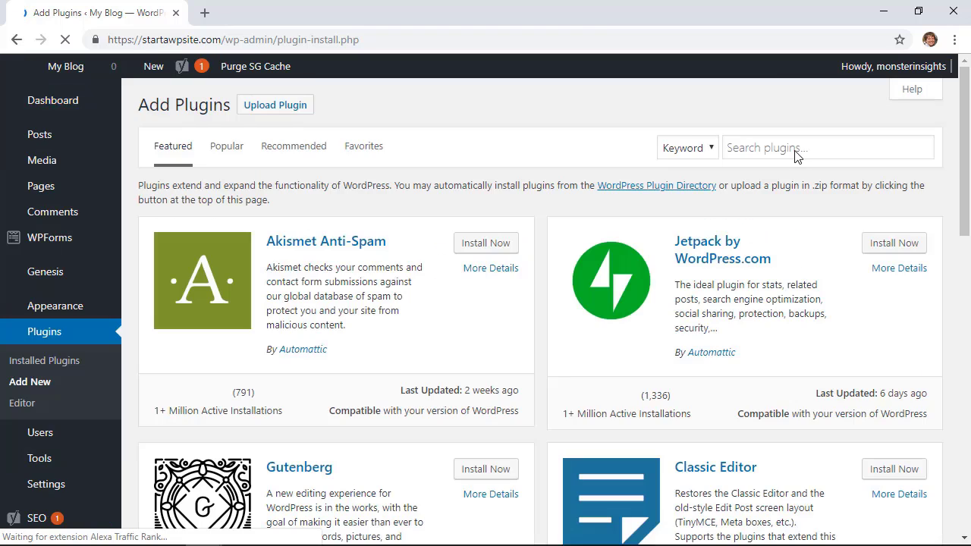
{"action": "left_click", "coordinate": [794, 150]}
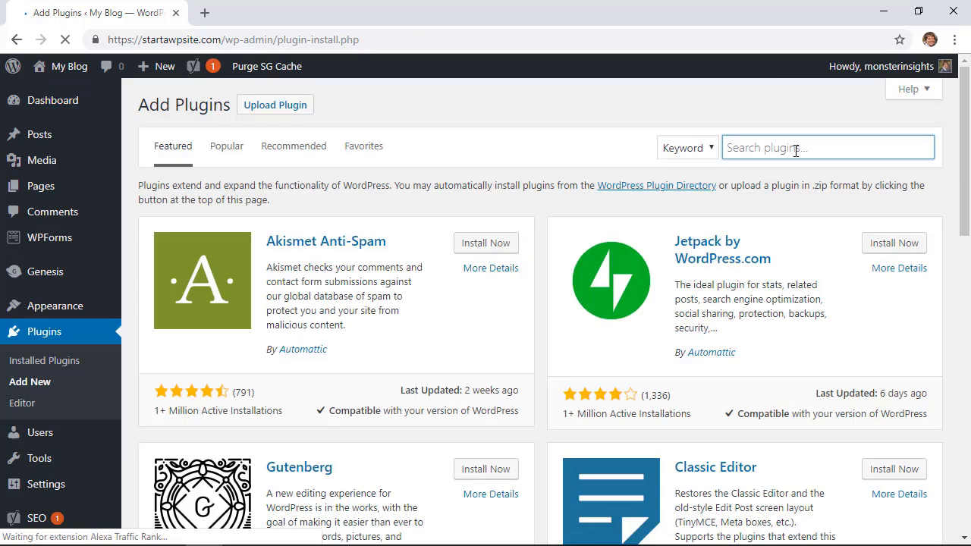
{"action": "type", "text": "age gate"}
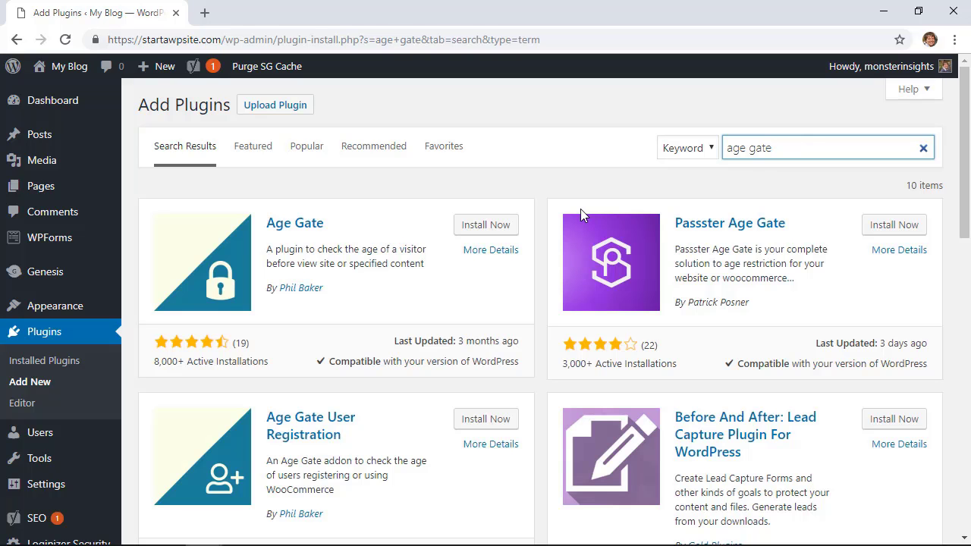
Install and activate the Age Gate plugin.
{"action": "left_click", "coordinate": [499, 226]}
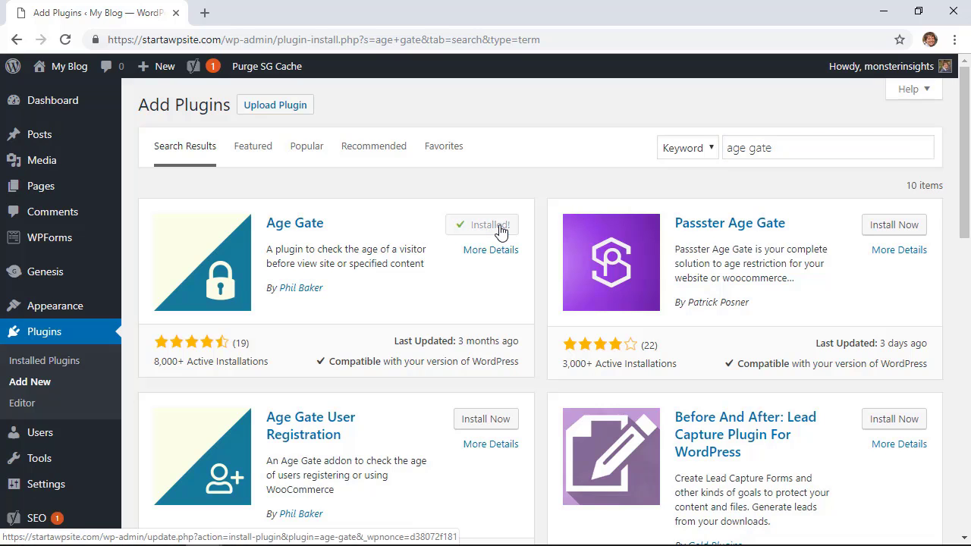
{"action": "left_click", "coordinate": [493, 225]}
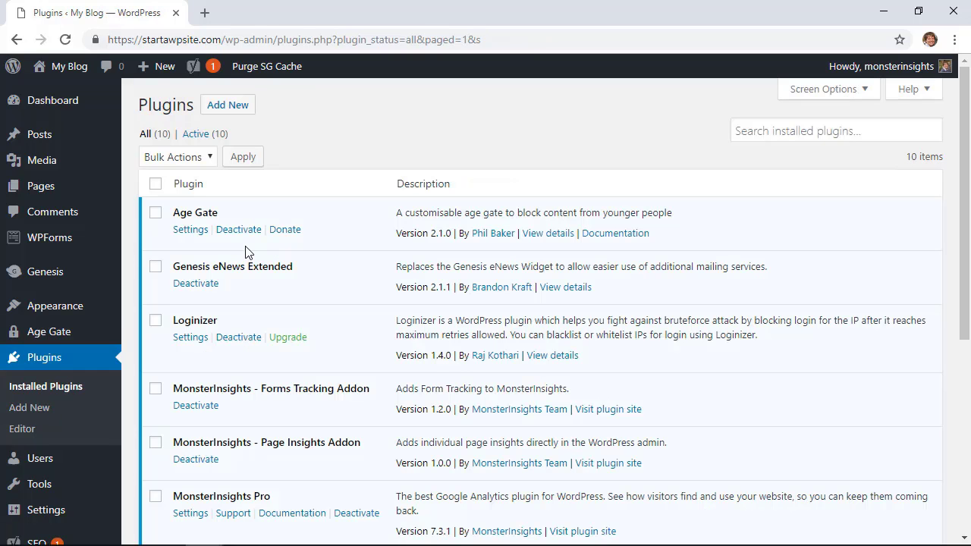
{"action": "mouse_move", "coordinate": [51, 339]}
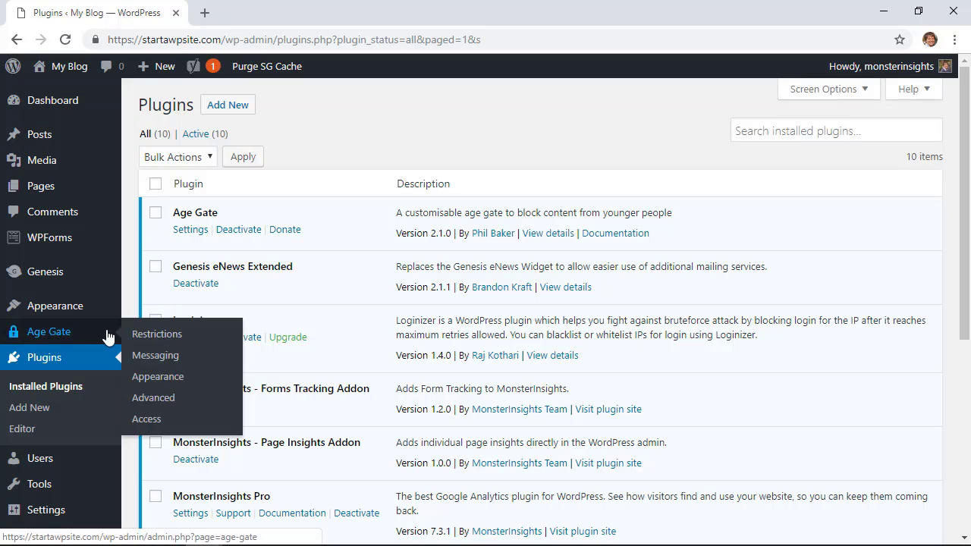
Keep default age 21 with all content restricted, and enable varied custom ages per page.
{"action": "left_click", "coordinate": [156, 335]}
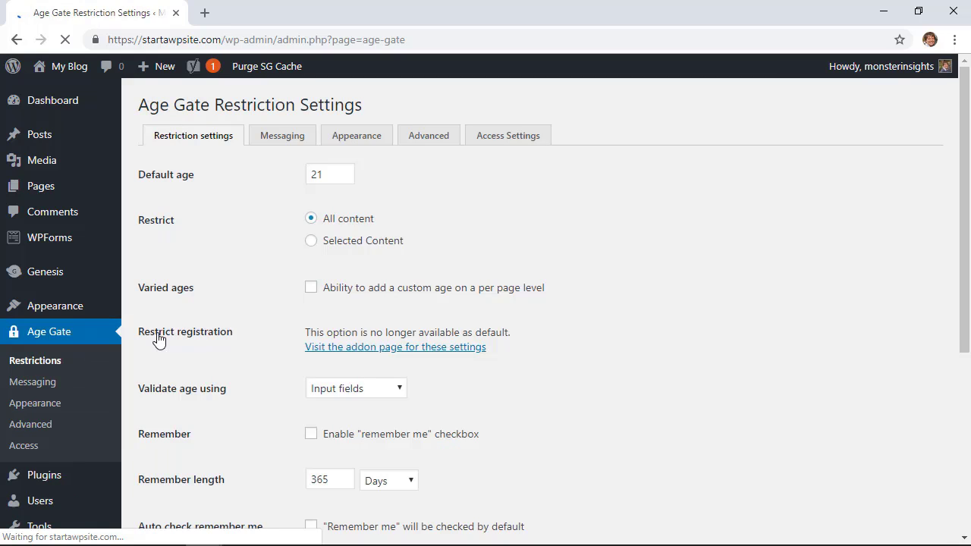
{"action": "left_click", "coordinate": [323, 173]}
{"action": "left_click_drag", "start_coordinate": [323, 173], "coordinate": [299, 175]}
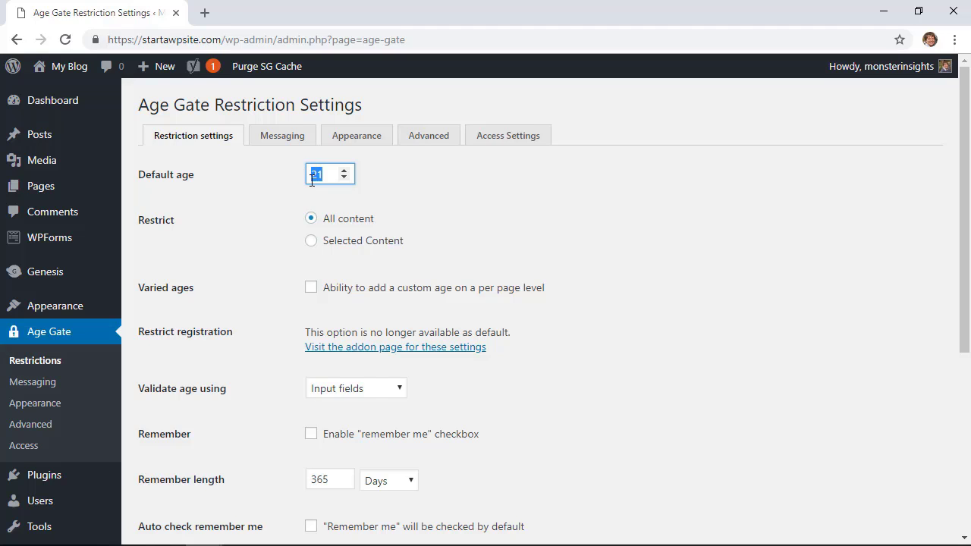
{"action": "left_click", "coordinate": [312, 241]}
{"action": "left_click", "coordinate": [312, 220]}
{"action": "left_click", "coordinate": [311, 288]}
Validate age with Yes/No, enable remember me checked by default, and save.
{"action": "scroll", "coordinate": [276, 295], "scroll_direction": "down", "scroll_amount": 1}
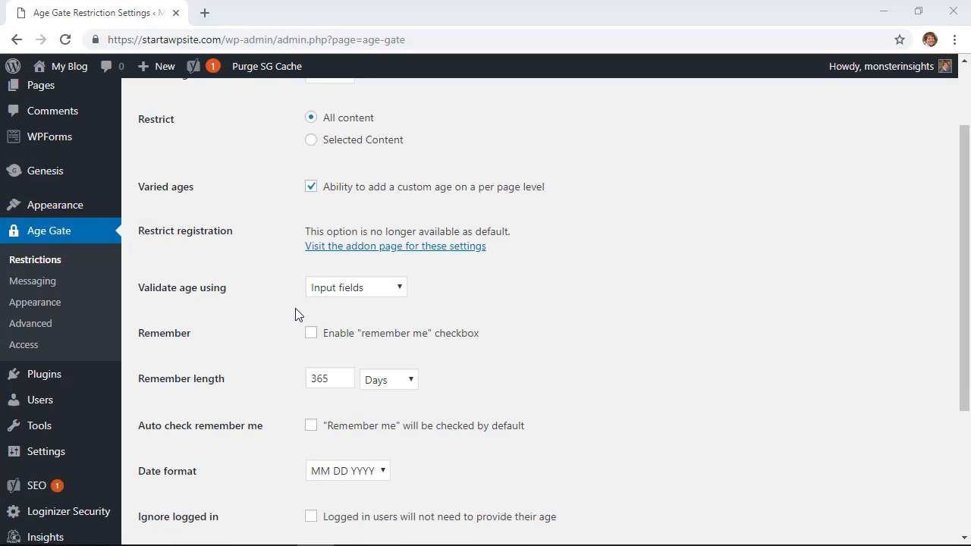
{"action": "left_click", "coordinate": [344, 289]}
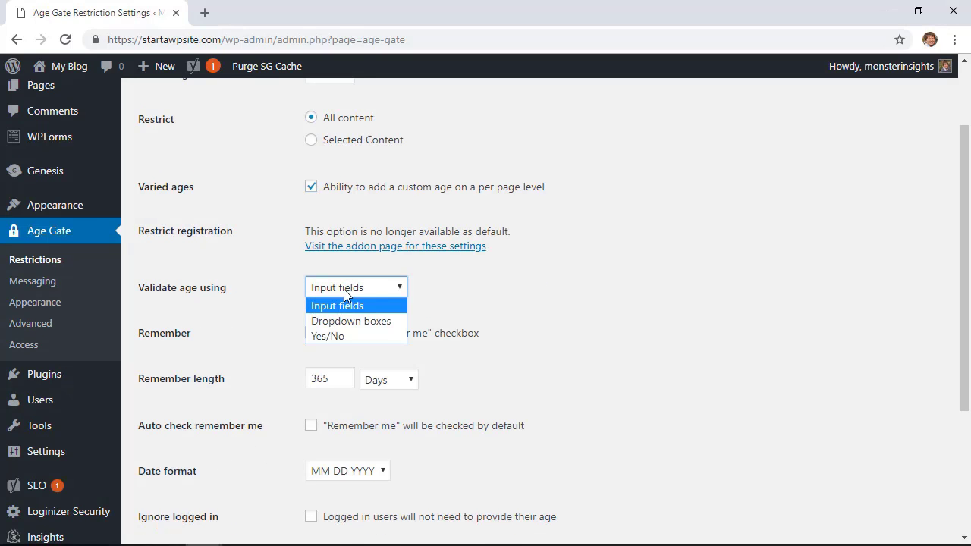
{"action": "left_click", "coordinate": [354, 336]}
{"action": "scroll", "coordinate": [490, 296], "scroll_direction": "down", "scroll_amount": 1}
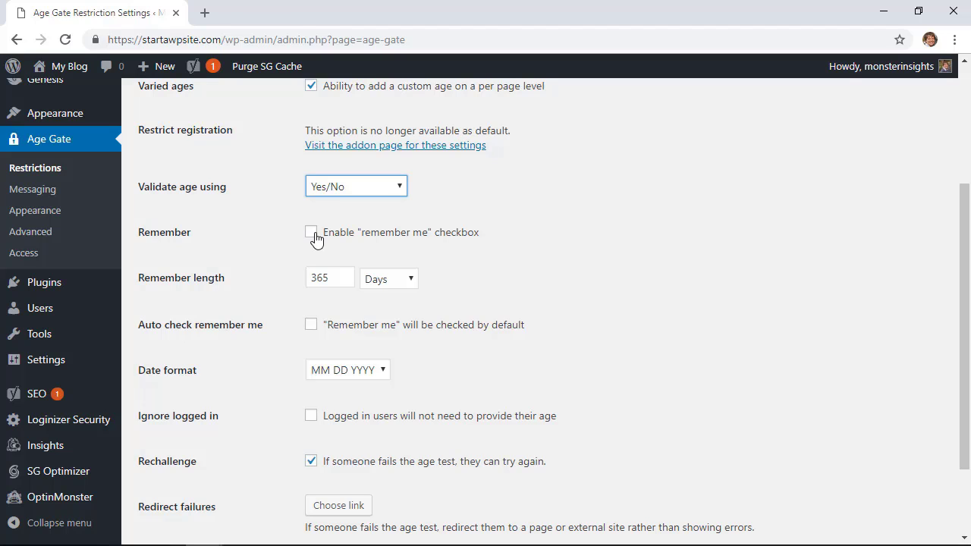
{"action": "left_click", "coordinate": [312, 233]}
{"action": "scroll", "coordinate": [281, 248], "scroll_direction": "down", "scroll_amount": 3}
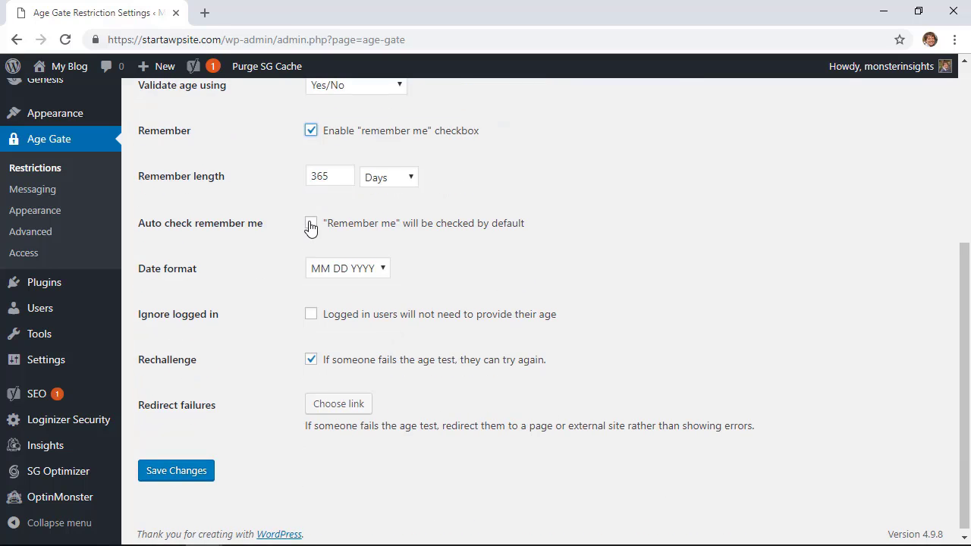
{"action": "left_click", "coordinate": [310, 224]}
{"action": "left_click", "coordinate": [196, 472]}
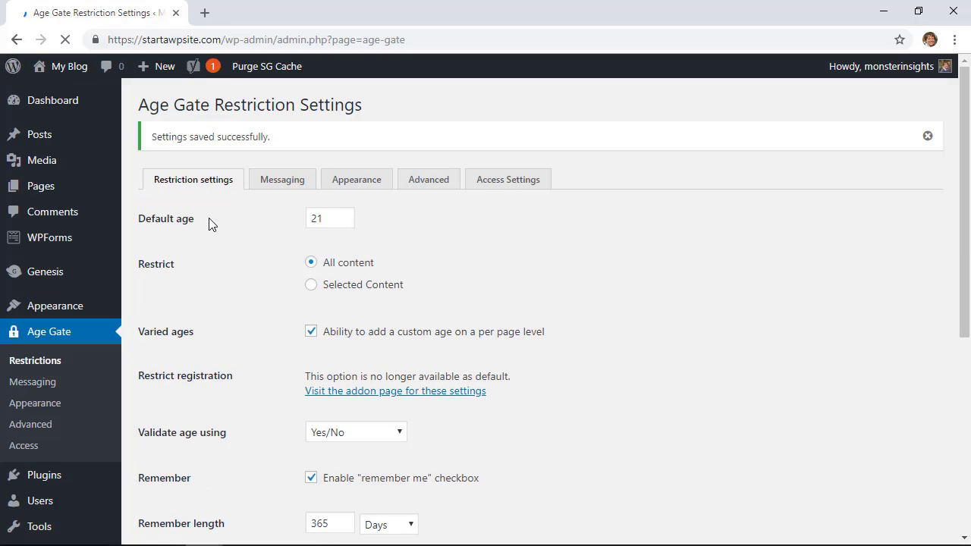
{"action": "right_click", "coordinate": [61, 87]}
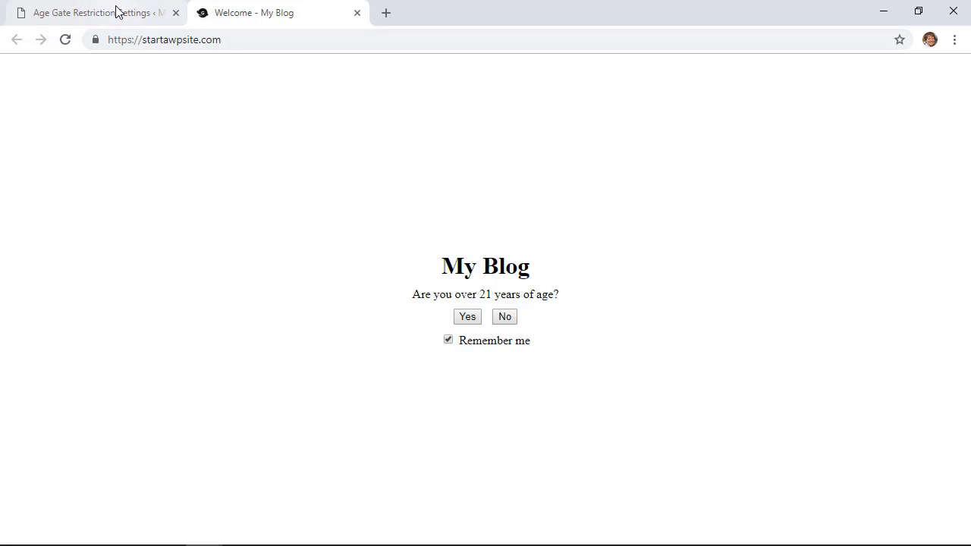
{"action": "left_click", "coordinate": [356, 13]}
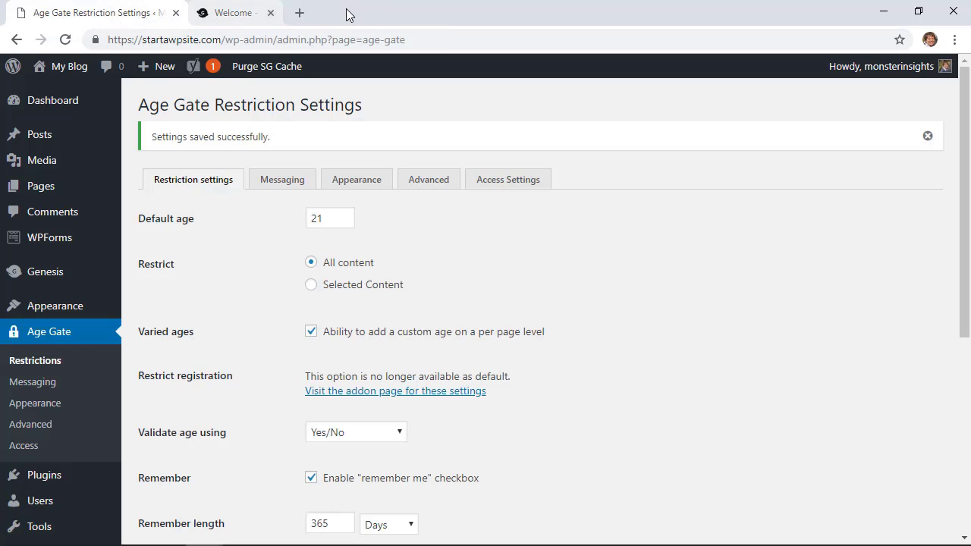
Set headline 'Mature Content' and sub headline 'This website is for mature audiences only', then save.
{"action": "left_click", "coordinate": [277, 180]}
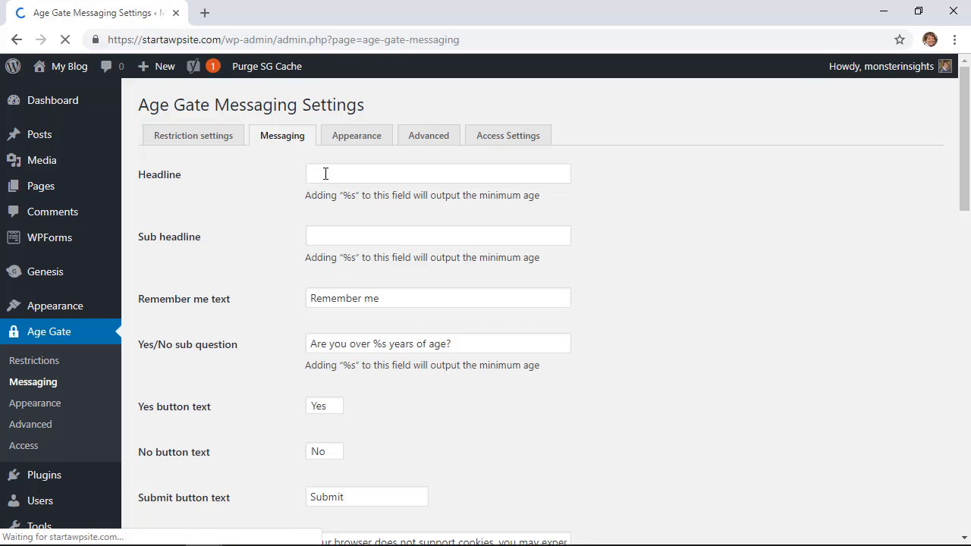
{"action": "left_click", "coordinate": [325, 174]}
{"action": "type", "text": "Mature Content"}
{"action": "left_click", "coordinate": [324, 232]}
{"action": "type", "text": "This website is for mature audiences only"}
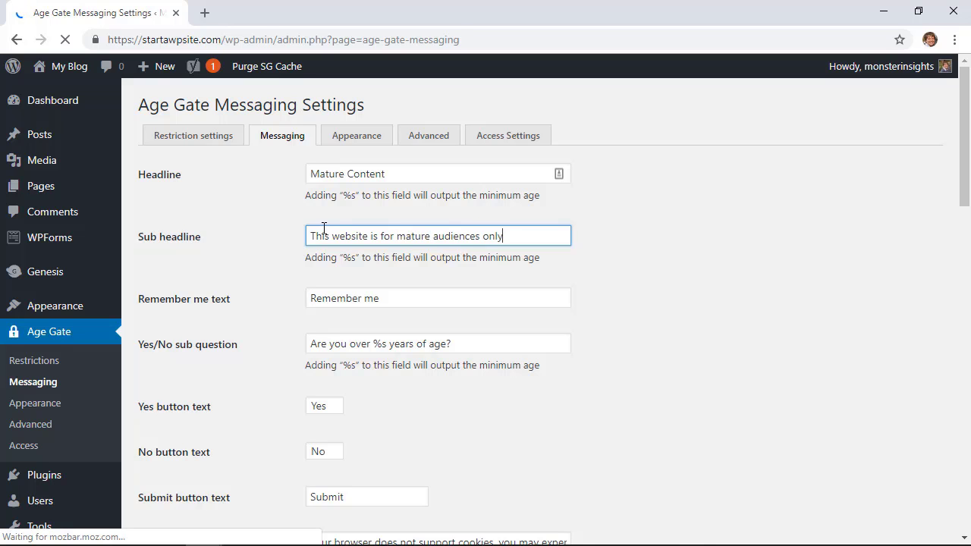
{"action": "scroll", "coordinate": [268, 288], "scroll_direction": "down", "scroll_amount": 10}
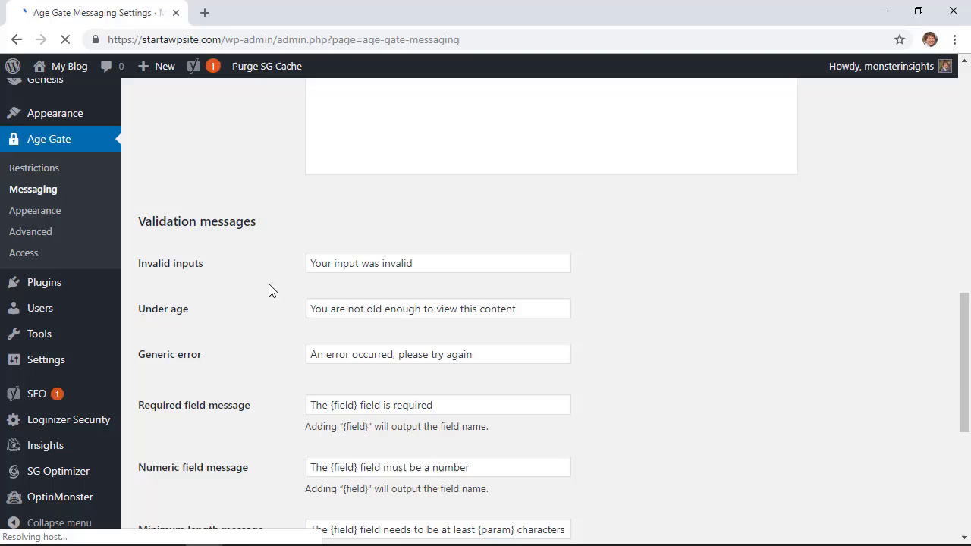
{"action": "scroll", "coordinate": [269, 287], "scroll_direction": "down", "scroll_amount": 5}
{"action": "left_click", "coordinate": [174, 469]}
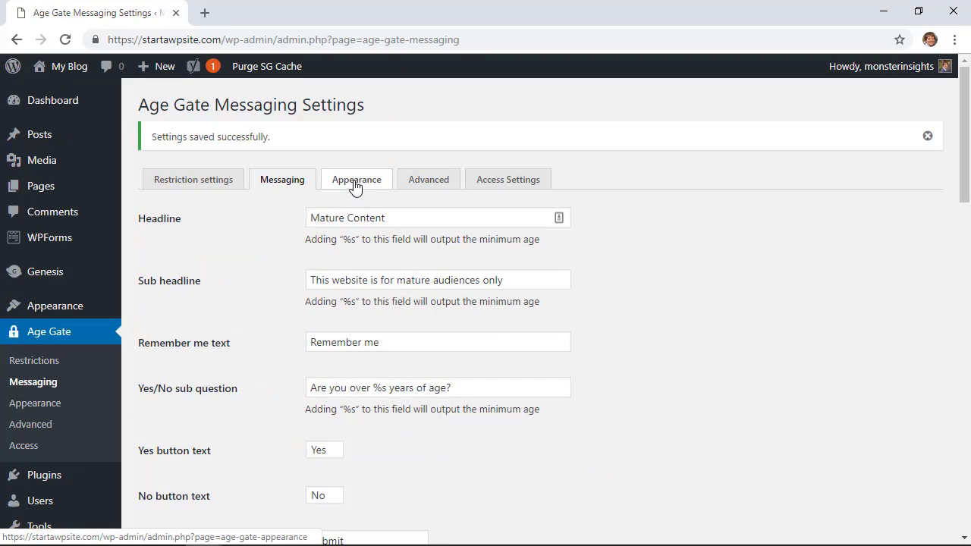
Set the age gate background colour to blue (#1e73be) with no background image, and save.
{"action": "left_click", "coordinate": [356, 182]}
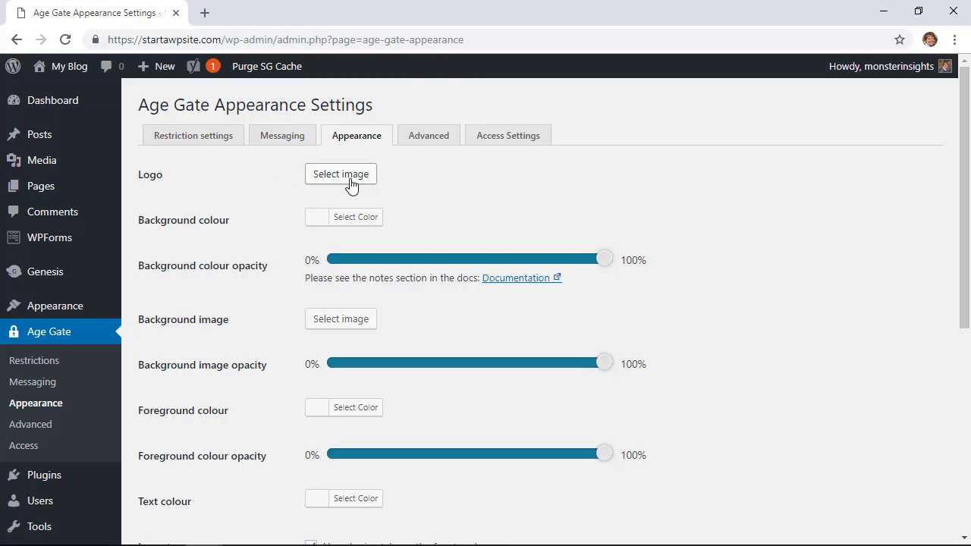
{"action": "left_click", "coordinate": [355, 218]}
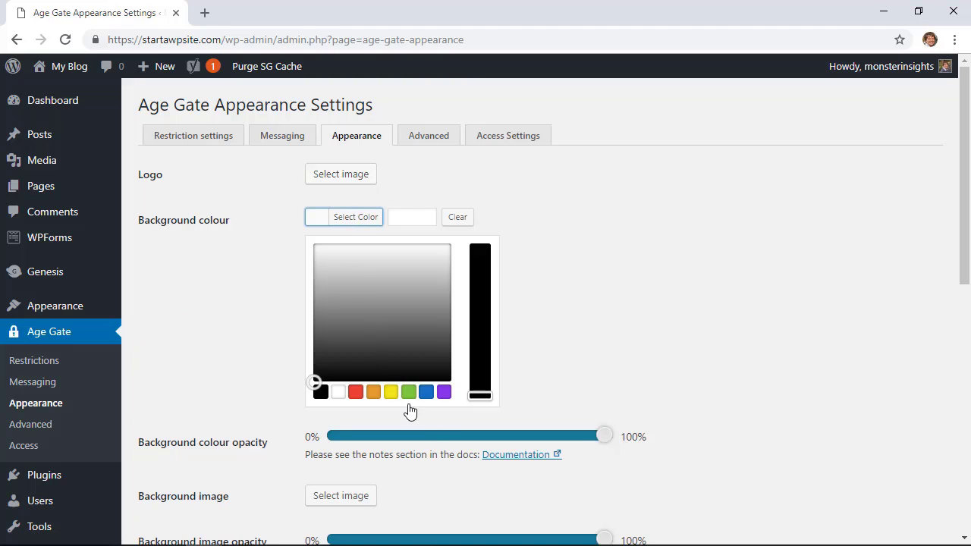
{"action": "left_click", "coordinate": [426, 391]}
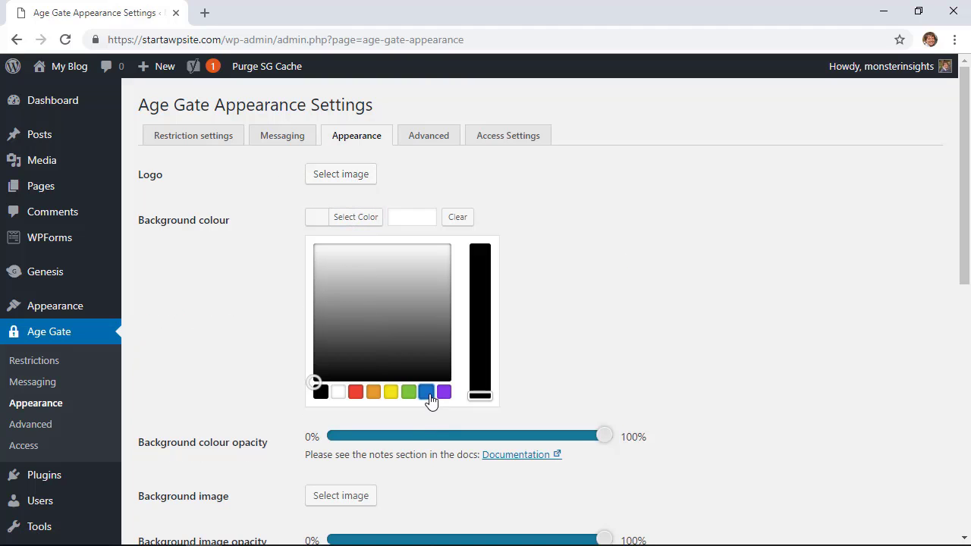
{"action": "left_click", "coordinate": [265, 321]}
{"action": "scroll", "coordinate": [259, 314], "scroll_direction": "down", "scroll_amount": 2}
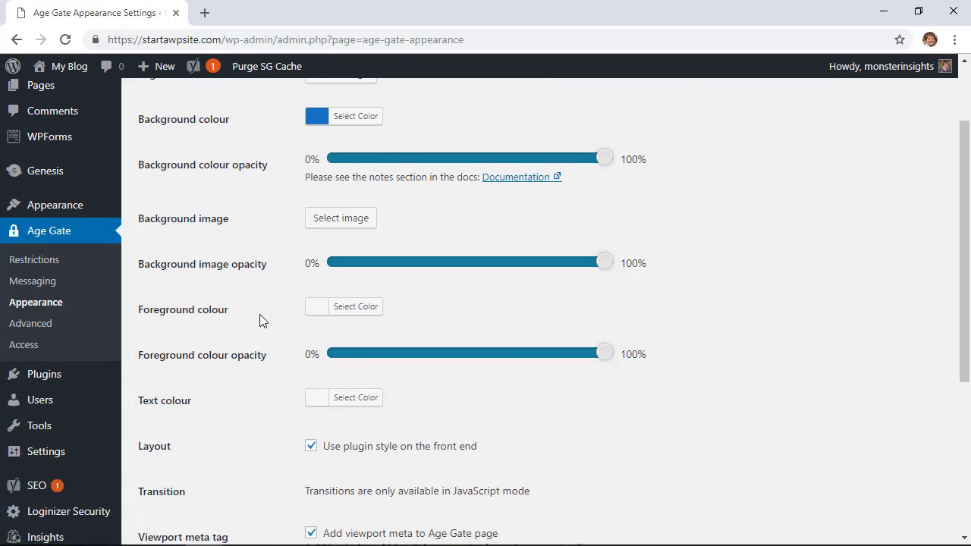
{"action": "left_click", "coordinate": [342, 224]}
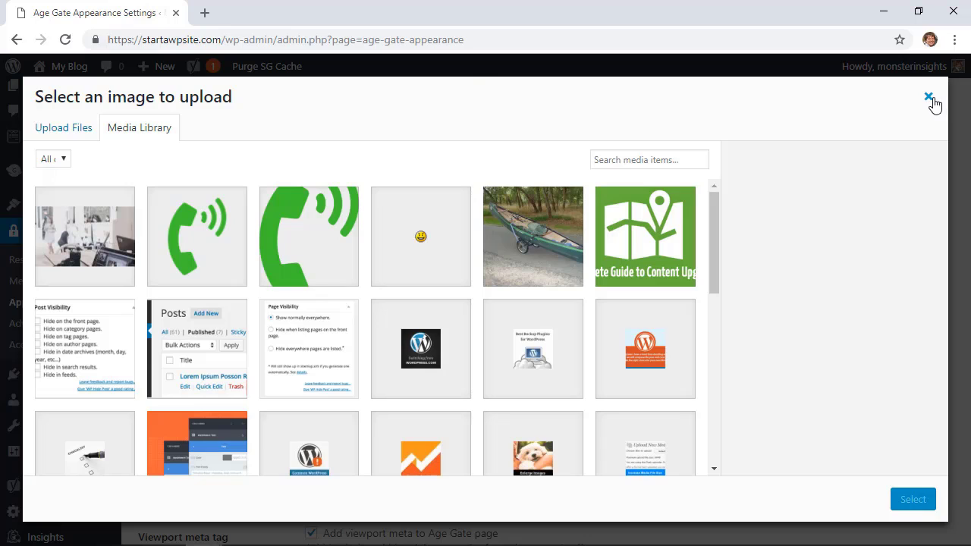
{"action": "left_click", "coordinate": [928, 97]}
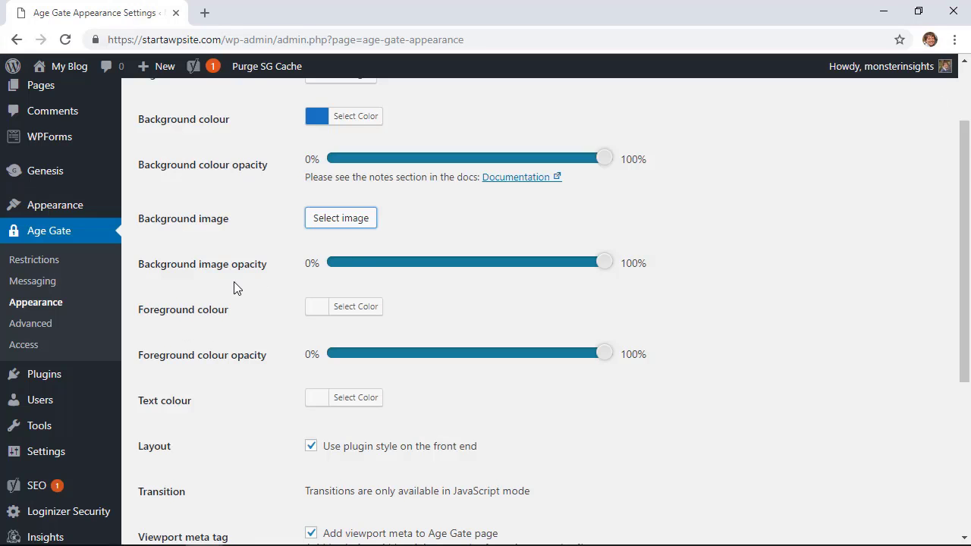
{"action": "scroll", "coordinate": [233, 282], "scroll_direction": "down", "scroll_amount": 1}
{"action": "scroll", "coordinate": [233, 281], "scroll_direction": "down", "scroll_amount": 2}
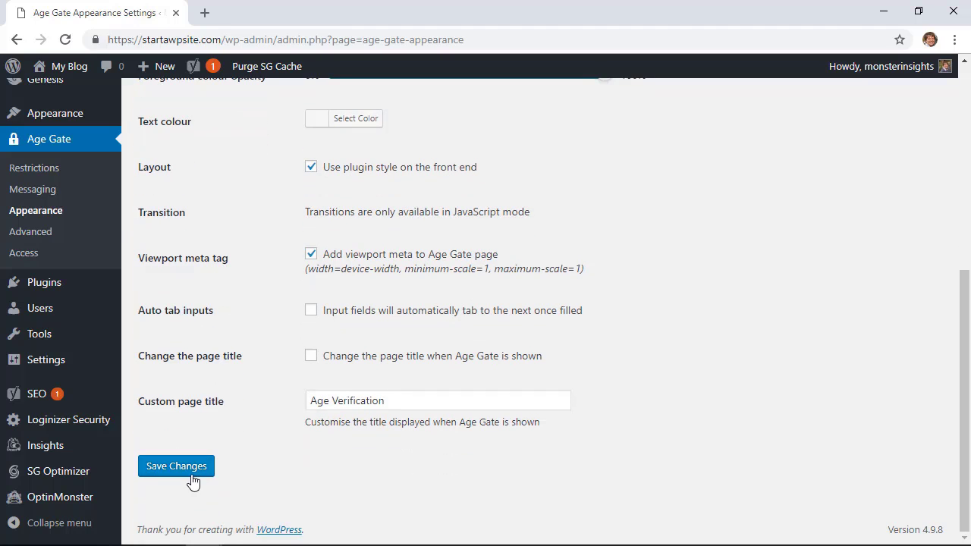
{"action": "left_click", "coordinate": [194, 471]}
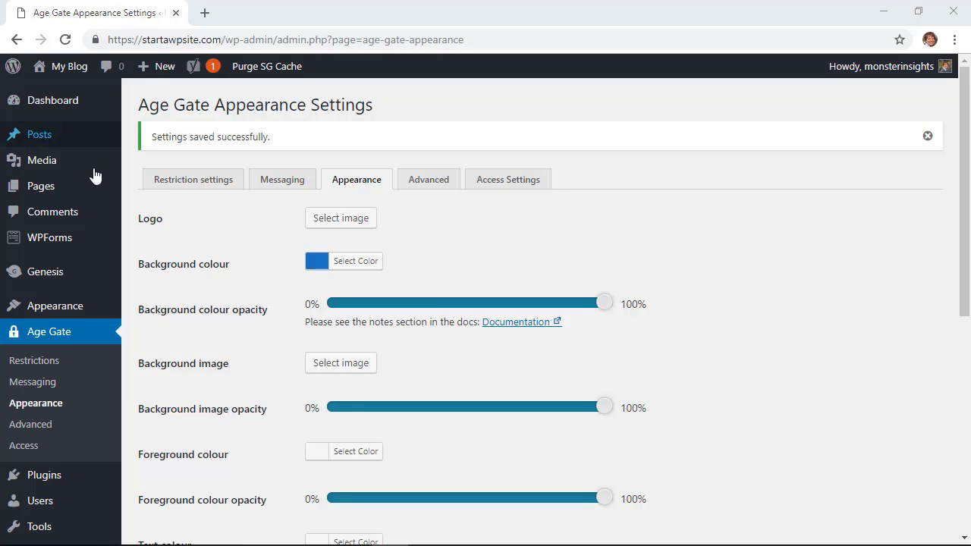
Open the Hello world! post in the editor.
{"action": "mouse_move", "coordinate": [15, 143]}
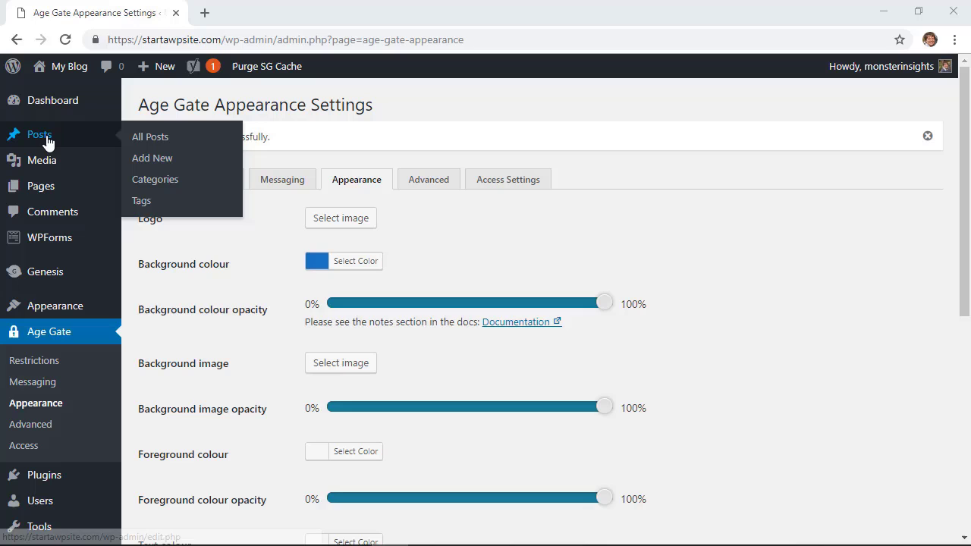
{"action": "left_click", "coordinate": [146, 136]}
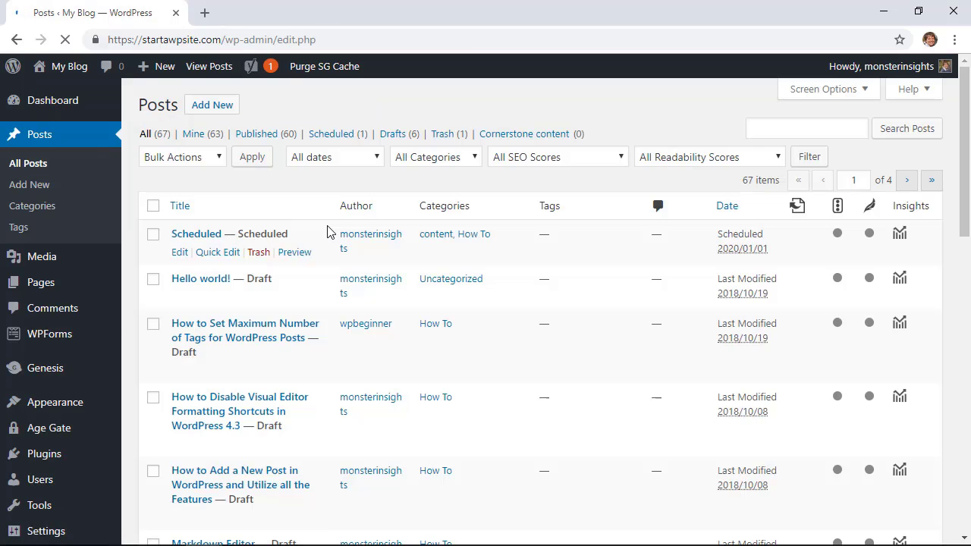
{"action": "scroll", "coordinate": [325, 232], "scroll_direction": "down", "scroll_amount": 3}
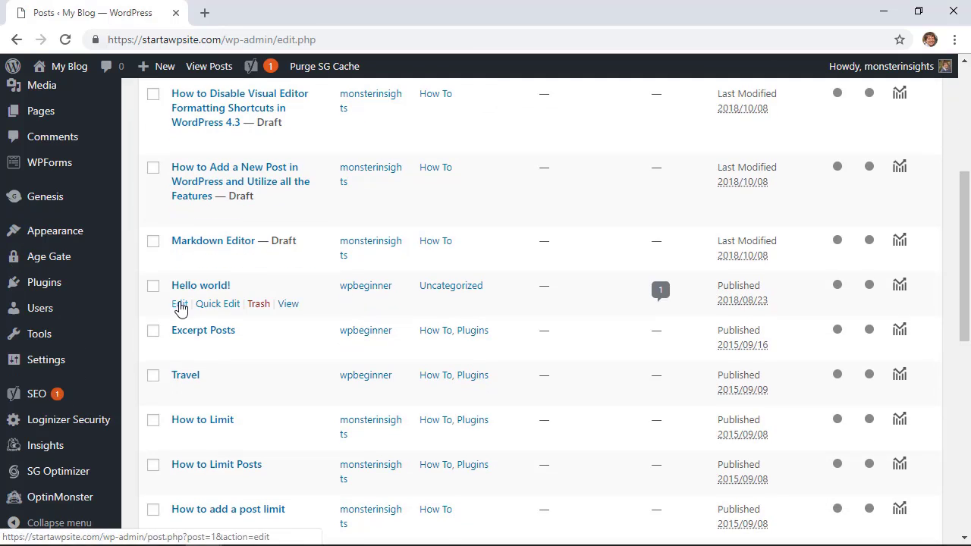
{"action": "left_click", "coordinate": [179, 303]}
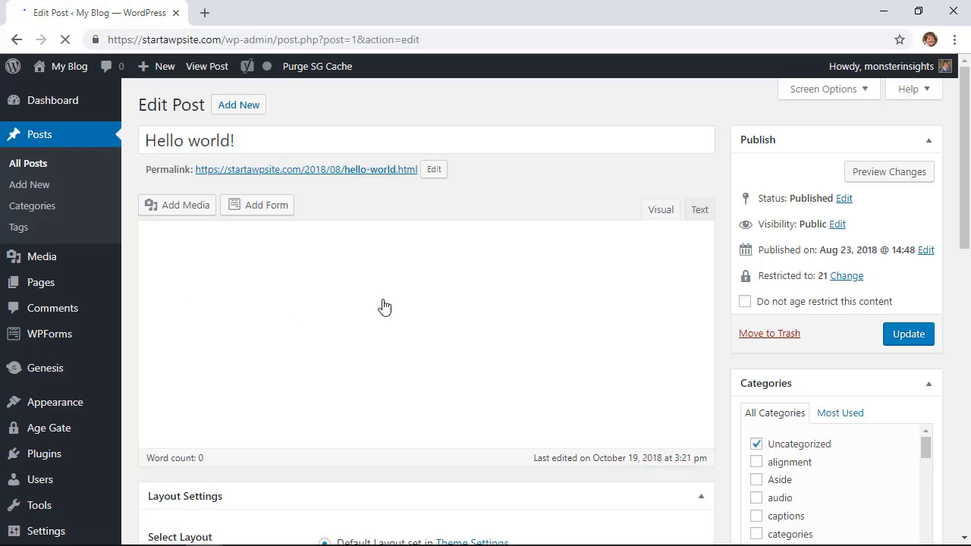
Tick 'Do not age restrict this content' so Hello world! shows as Unrestricted.
{"action": "left_click", "coordinate": [851, 278]}
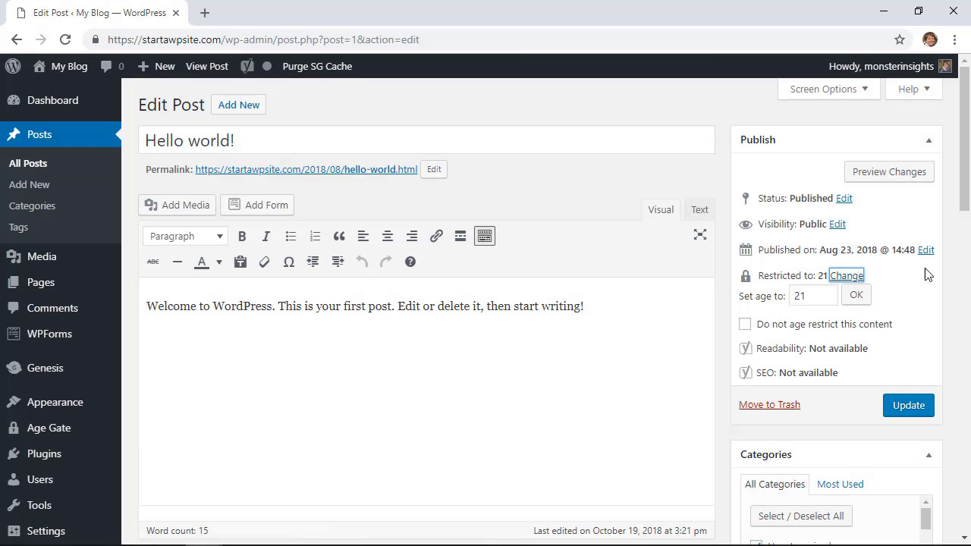
{"action": "left_click", "coordinate": [745, 324]}
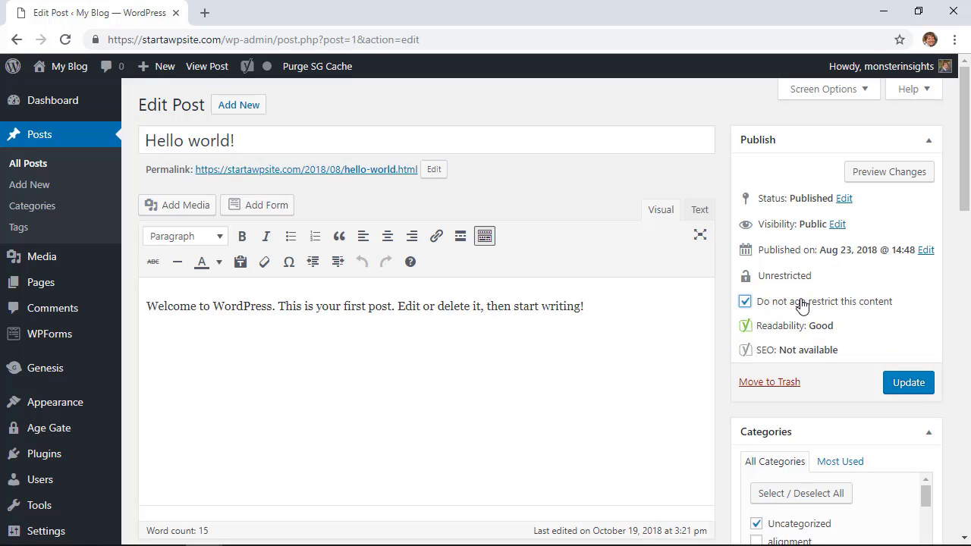
{"action": "mouse_move", "coordinate": [68, 66]}
{"action": "right_click", "coordinate": [64, 96]}
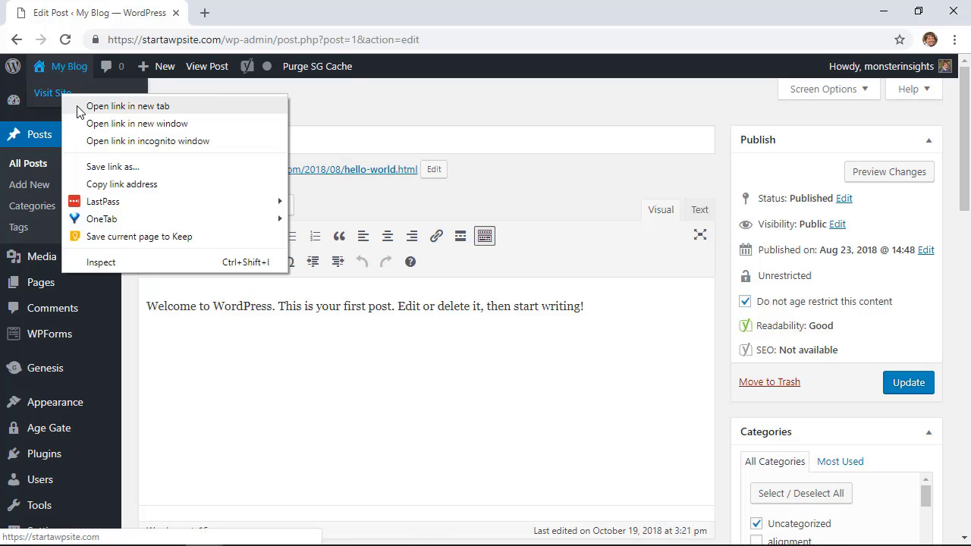
View the live site in a new tab showing the blue Mature Content age gate.
{"action": "left_click", "coordinate": [82, 103]}
{"action": "left_click", "coordinate": [202, 21]}
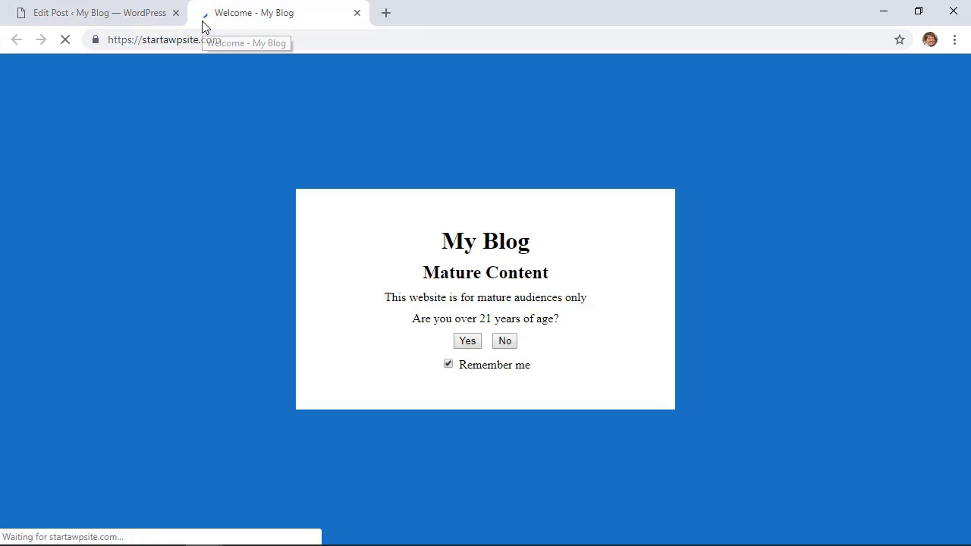